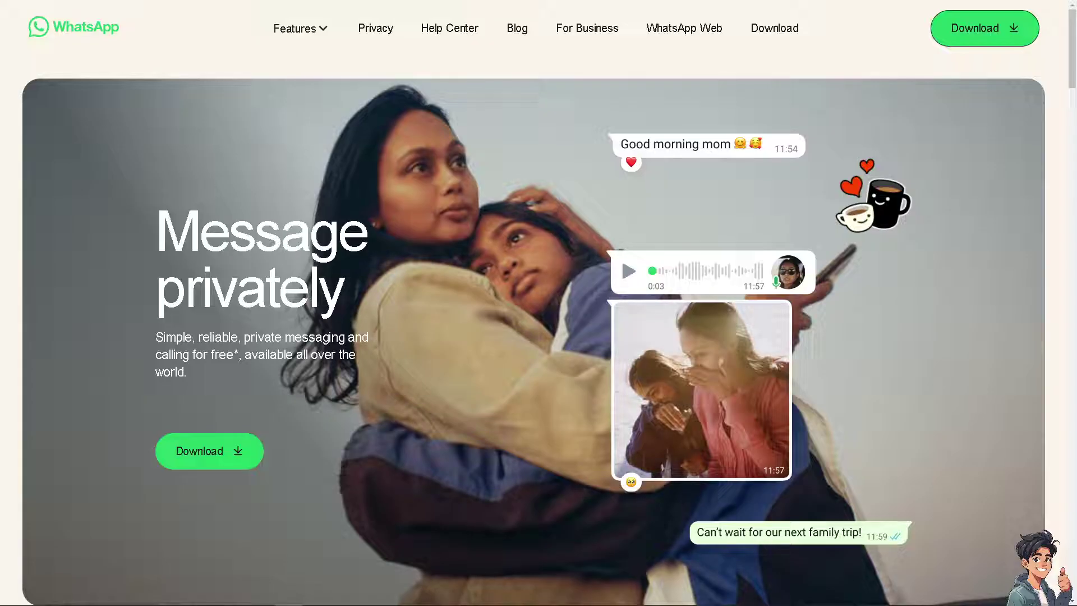
Go to the Download WhatsApp page and scroll to the Windows desktop app offer
{"action": "scroll", "coordinate": [148, 423], "scroll_direction": "down", "scroll_amount": 10}
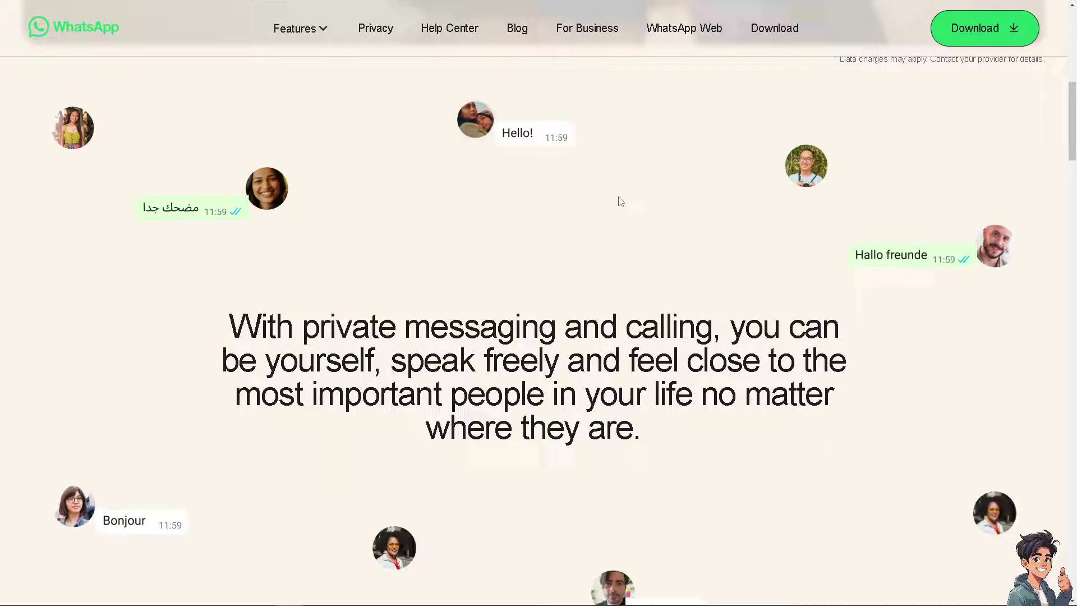
{"action": "left_click", "coordinate": [774, 29]}
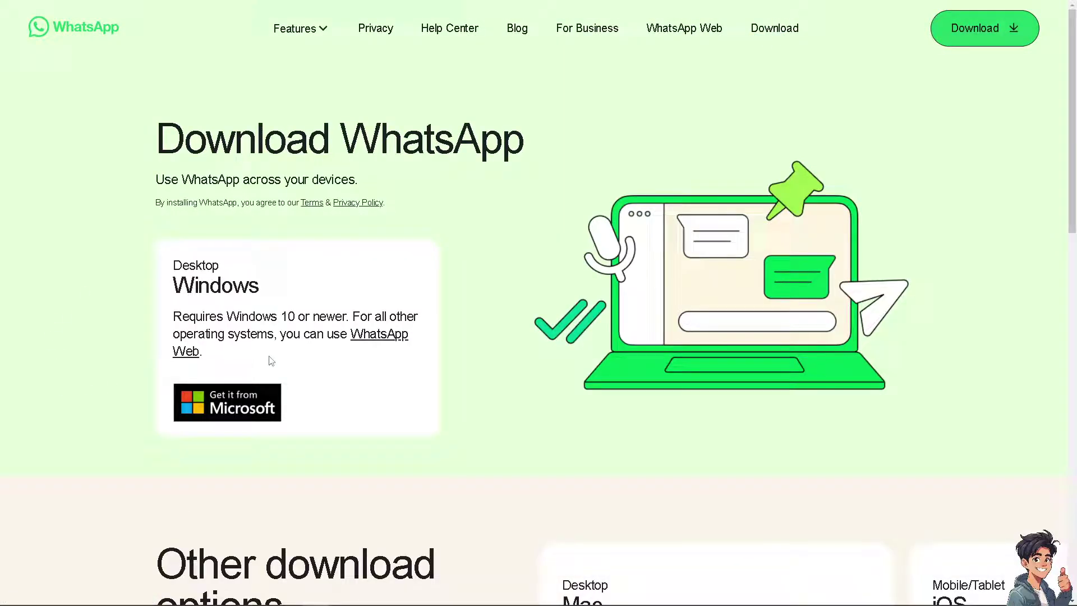
{"action": "scroll", "coordinate": [271, 361], "scroll_direction": "down", "scroll_amount": 1}
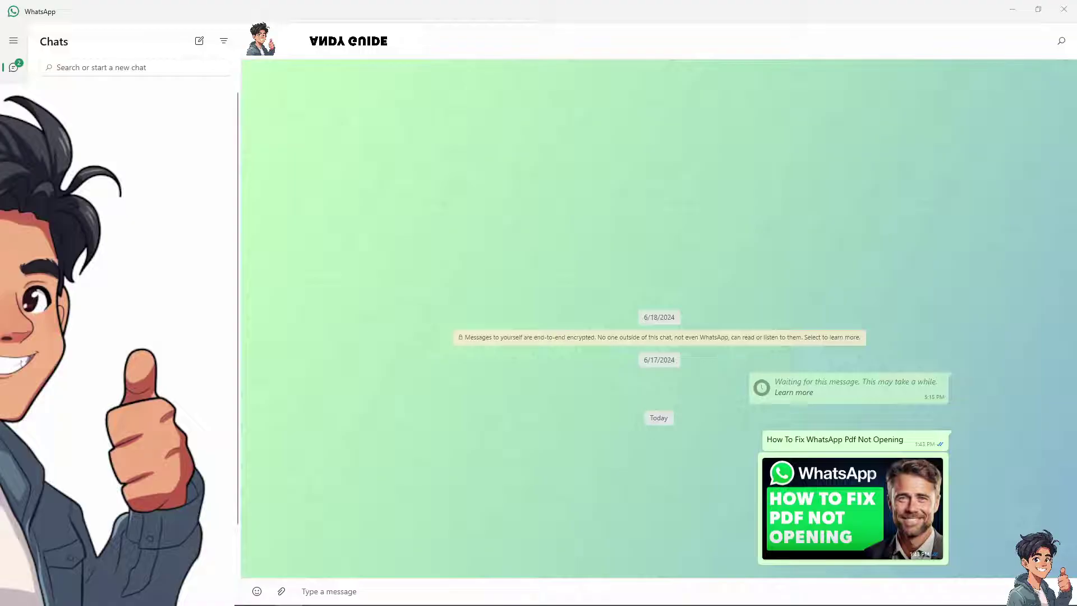
Send the document 'How To Fix WhatsApp Pdf Not Opening.pdf' in the chat
{"action": "left_click", "coordinate": [282, 593]}
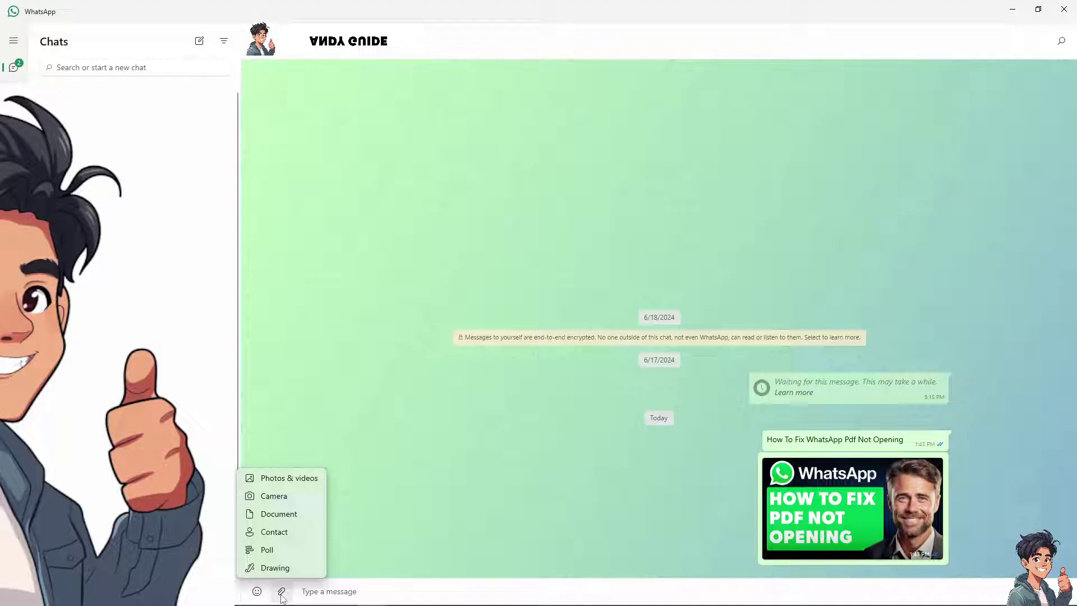
{"action": "left_click", "coordinate": [296, 515]}
{"action": "left_click", "coordinate": [544, 583]}
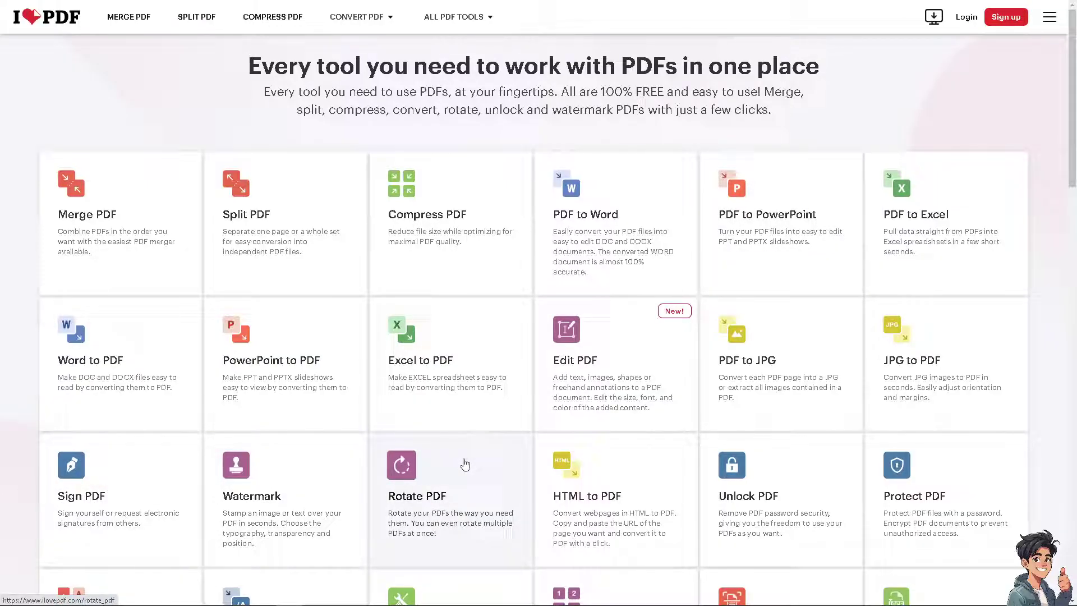
{"action": "scroll", "coordinate": [420, 385], "scroll_direction": "down", "scroll_amount": 4}
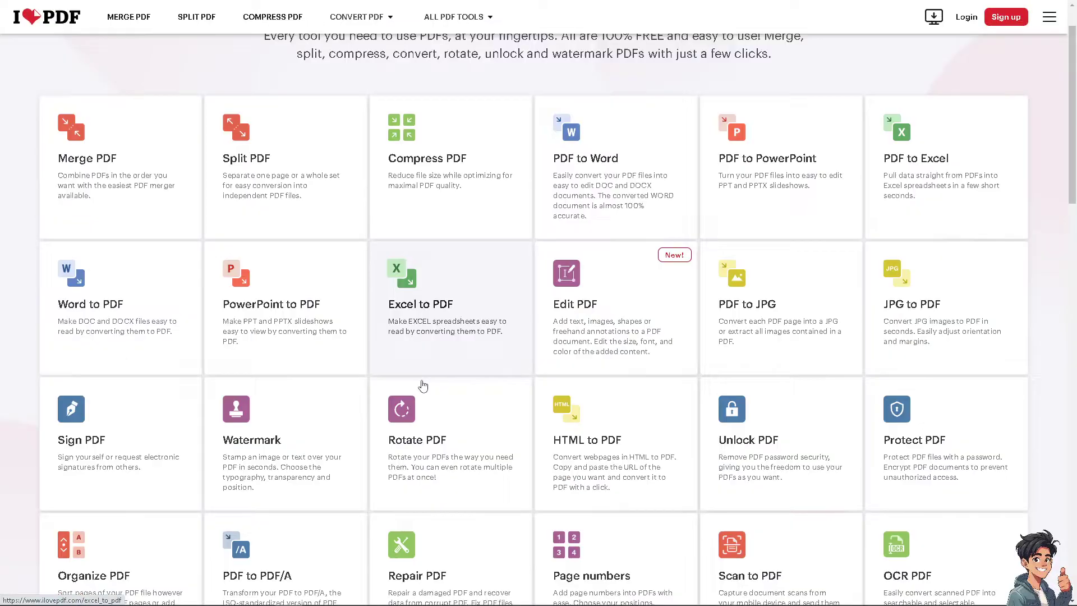
{"action": "scroll", "coordinate": [420, 385], "scroll_direction": "up", "scroll_amount": 3}
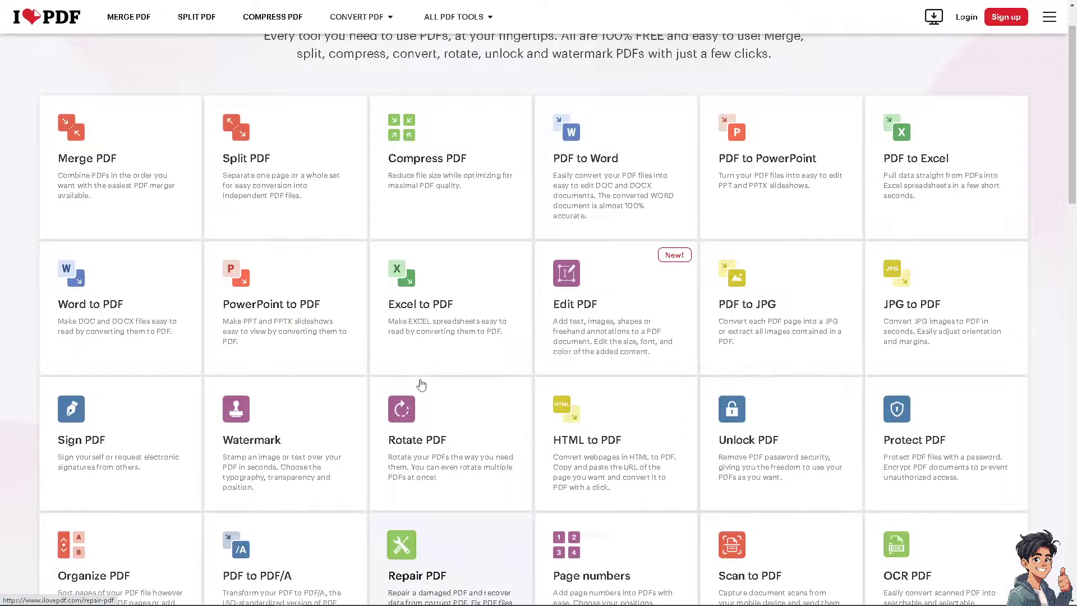
{"action": "mouse_move", "coordinate": [454, 17]}
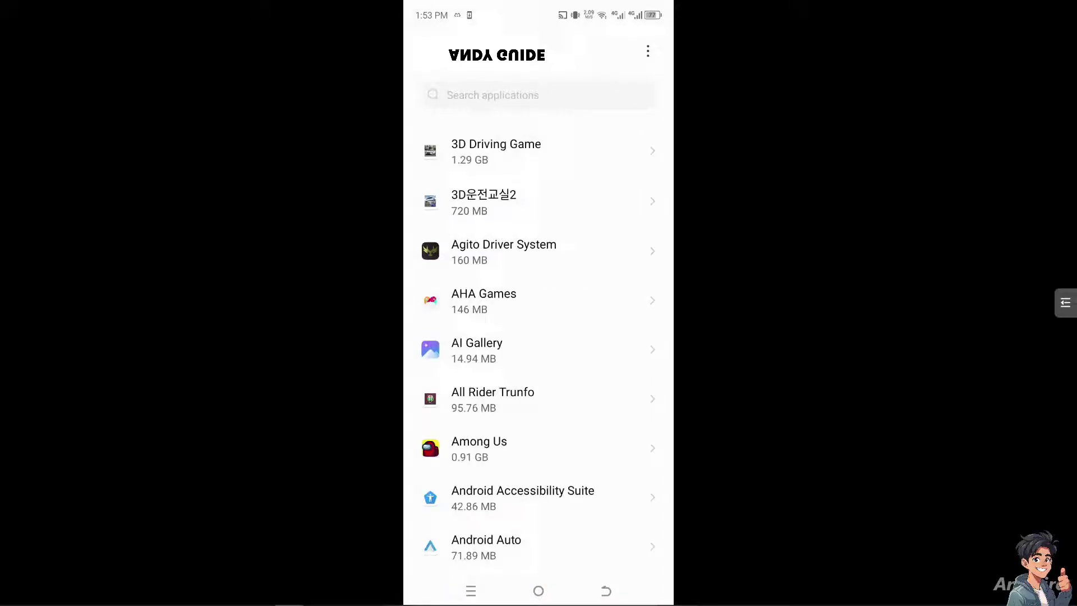
Search the app list for 'wha' and open WhatsApp's app info
{"action": "left_click", "coordinate": [493, 95]}
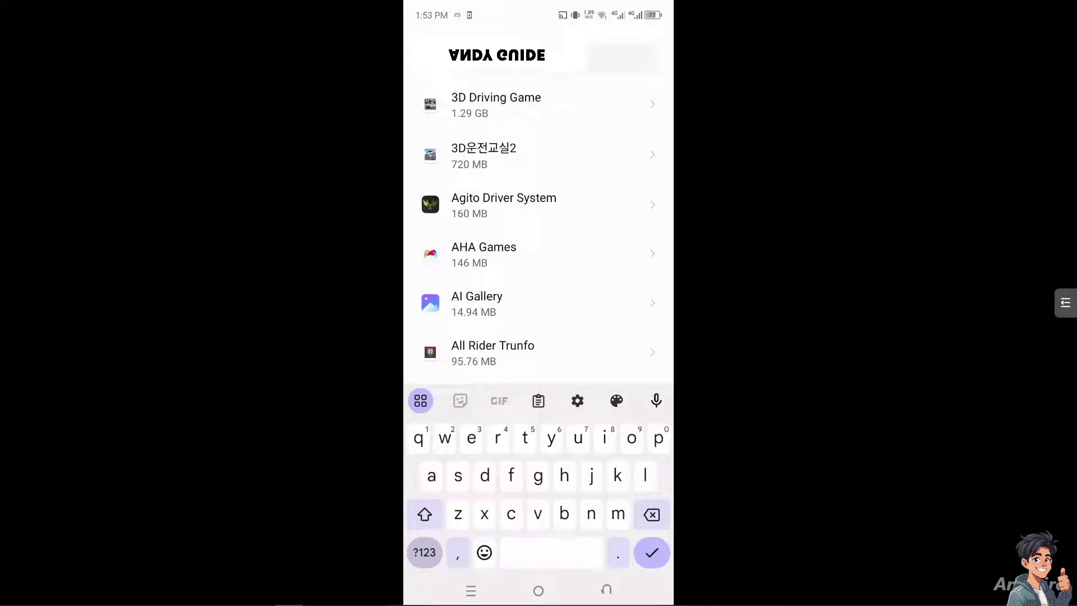
{"action": "type", "text": "wha"}
{"action": "left_click", "coordinate": [480, 104]}
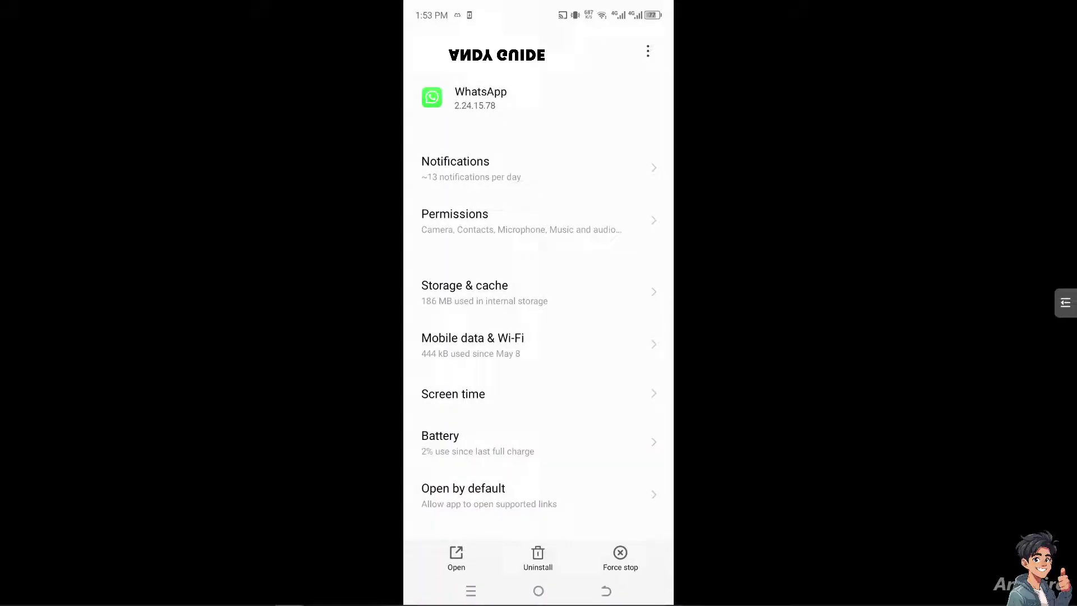
Review WhatsApp's granted permissions, then return to its app info page
{"action": "left_click", "coordinate": [454, 221]}
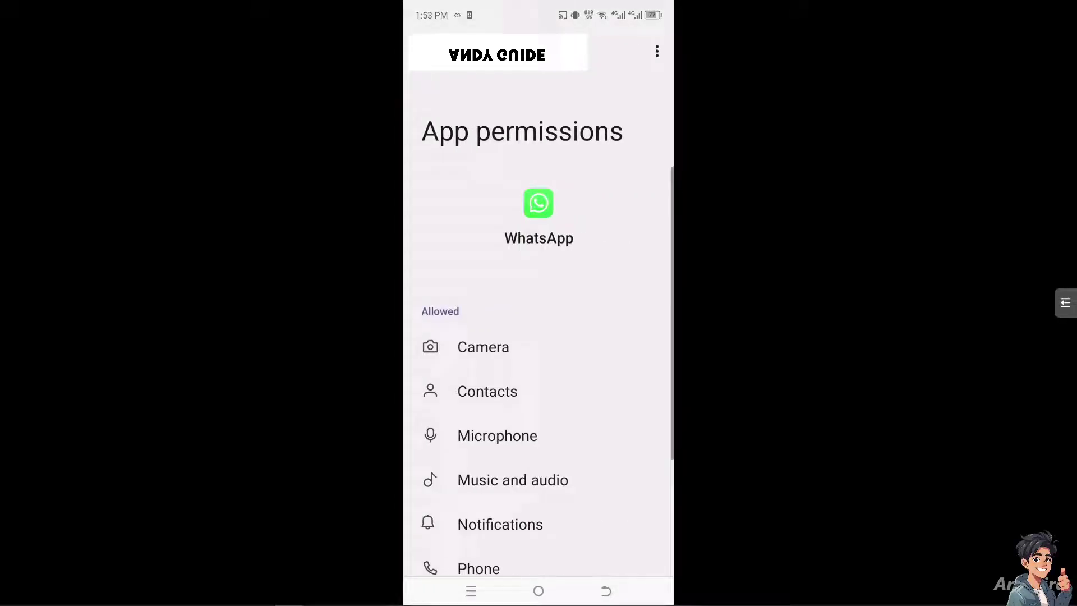
{"action": "scroll", "coordinate": [539, 325], "scroll_direction": "down", "scroll_amount": 3}
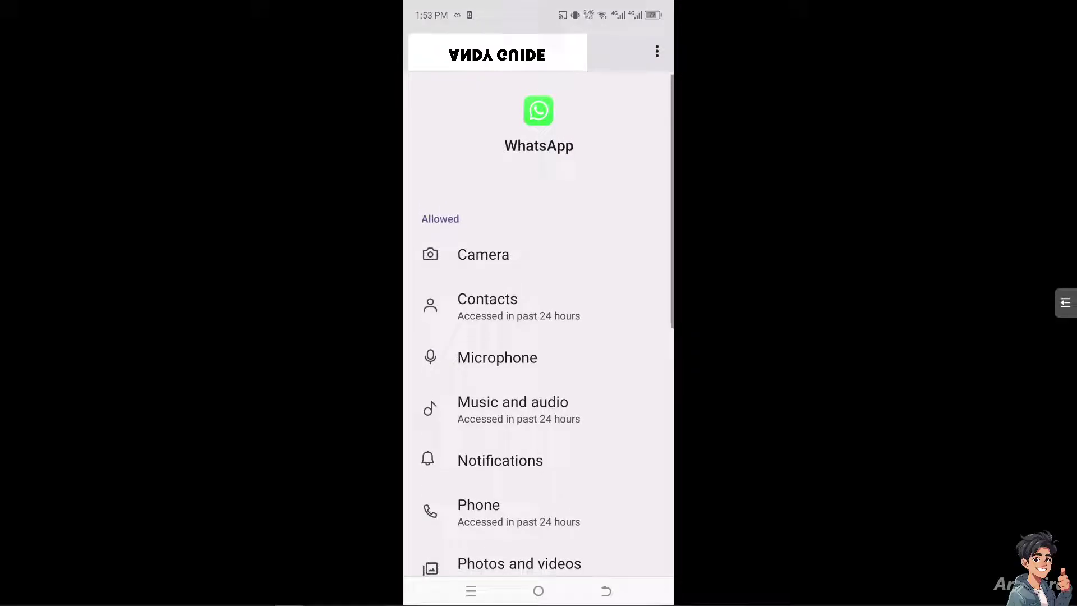
{"action": "scroll", "coordinate": [539, 325], "scroll_direction": "down", "scroll_amount": 2}
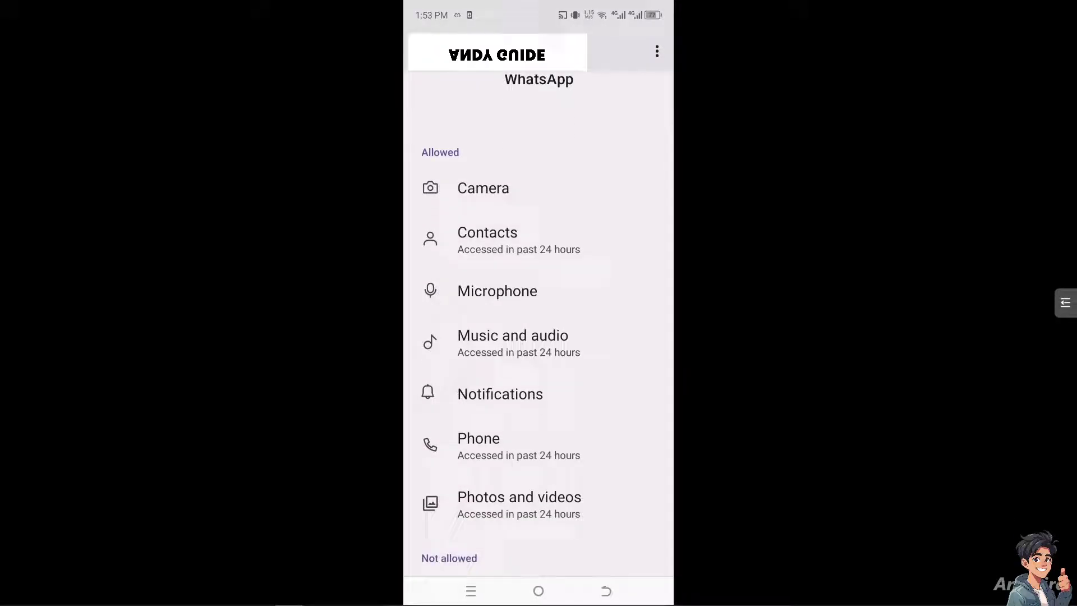
{"action": "scroll", "coordinate": [538, 325], "scroll_direction": "down", "scroll_amount": 2}
{"action": "scroll", "coordinate": [539, 326], "scroll_direction": "up", "scroll_amount": 5}
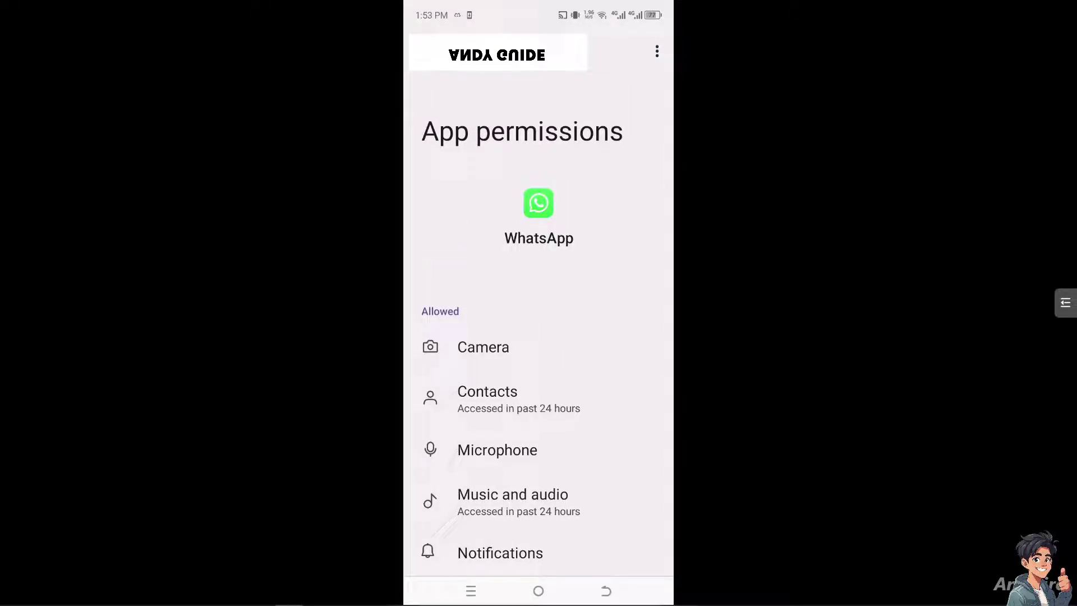
{"action": "key", "text": "Escape"}
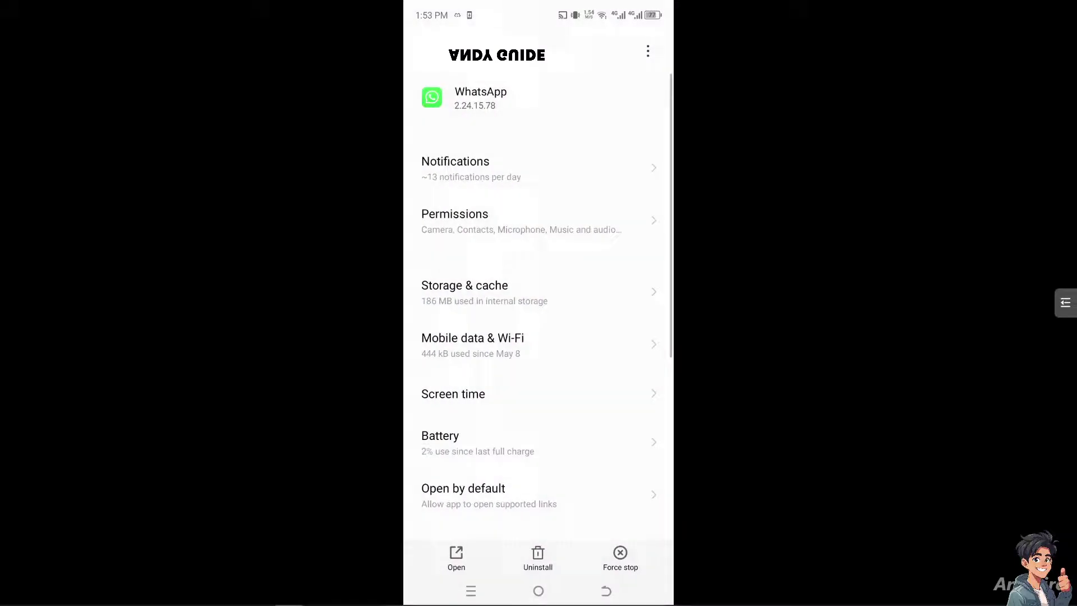
{"action": "left_click", "coordinate": [464, 292]}
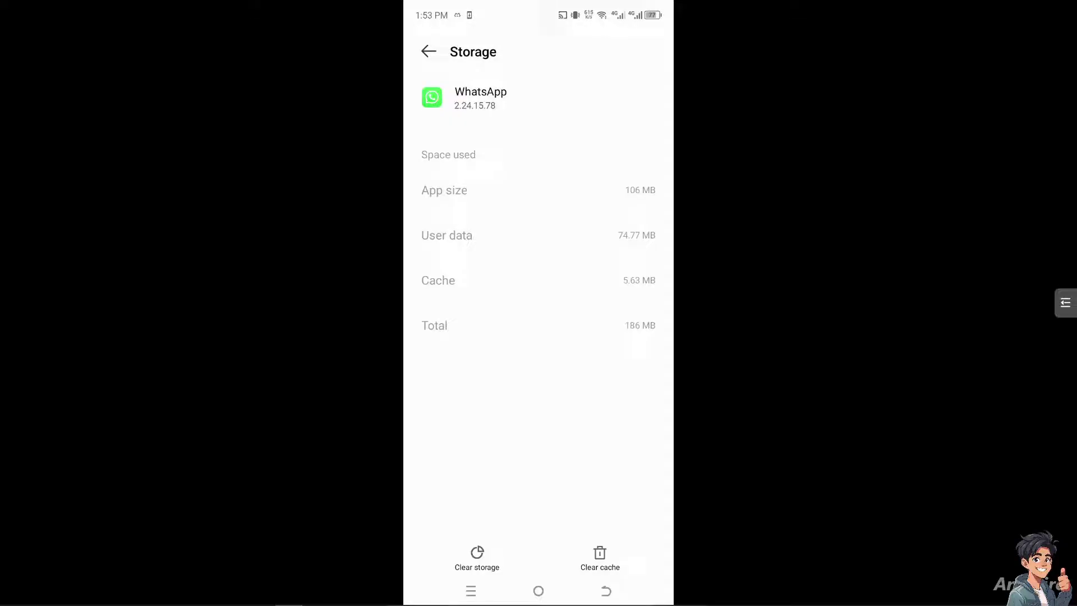
{"action": "left_click", "coordinate": [428, 51]}
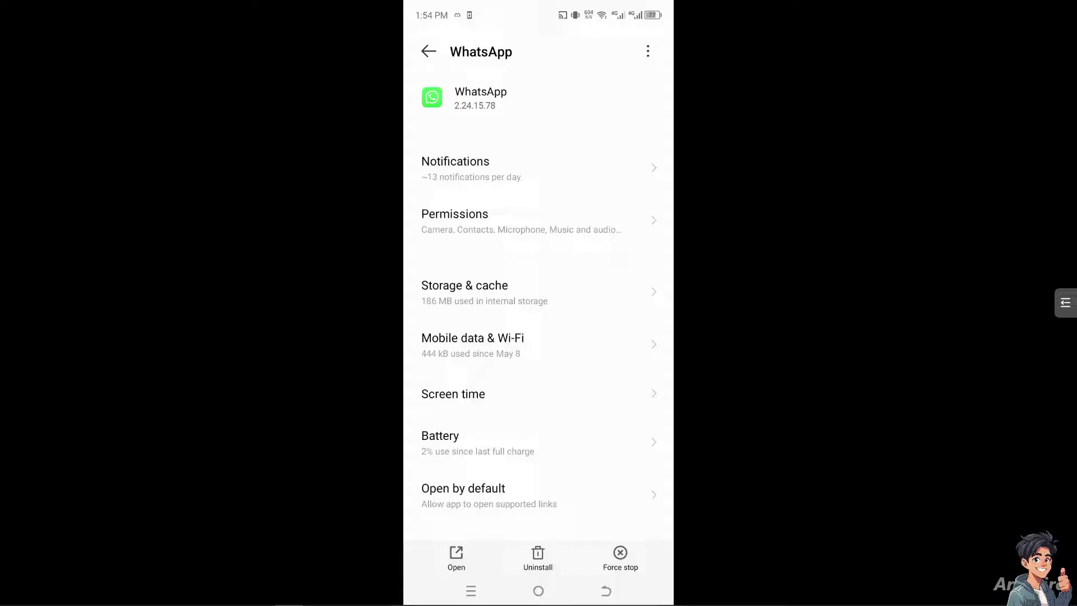
{"action": "left_click", "coordinate": [472, 345]}
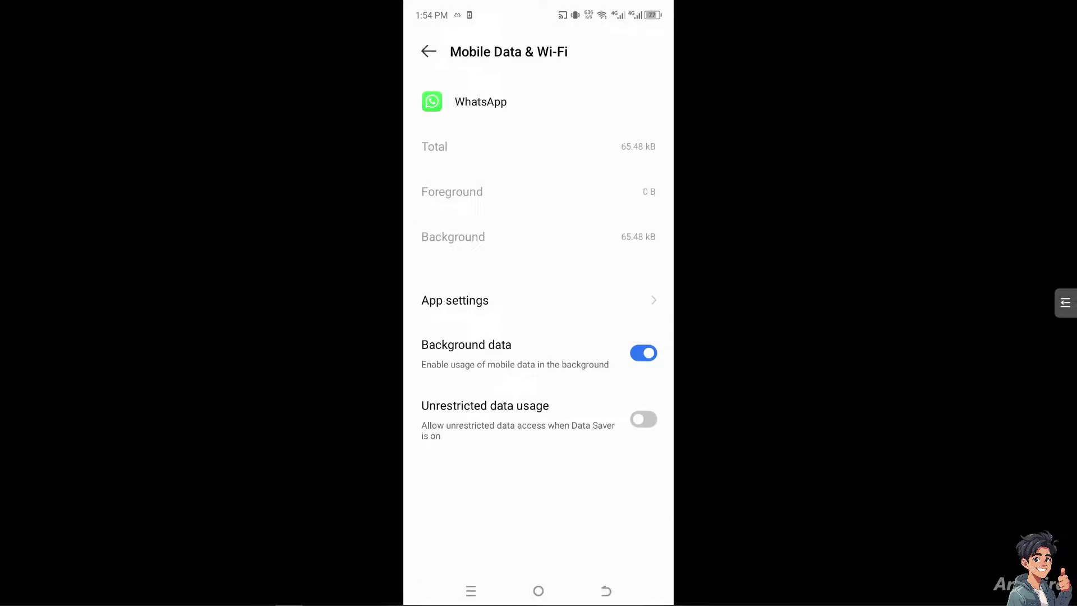
{"action": "left_click", "coordinate": [428, 51]}
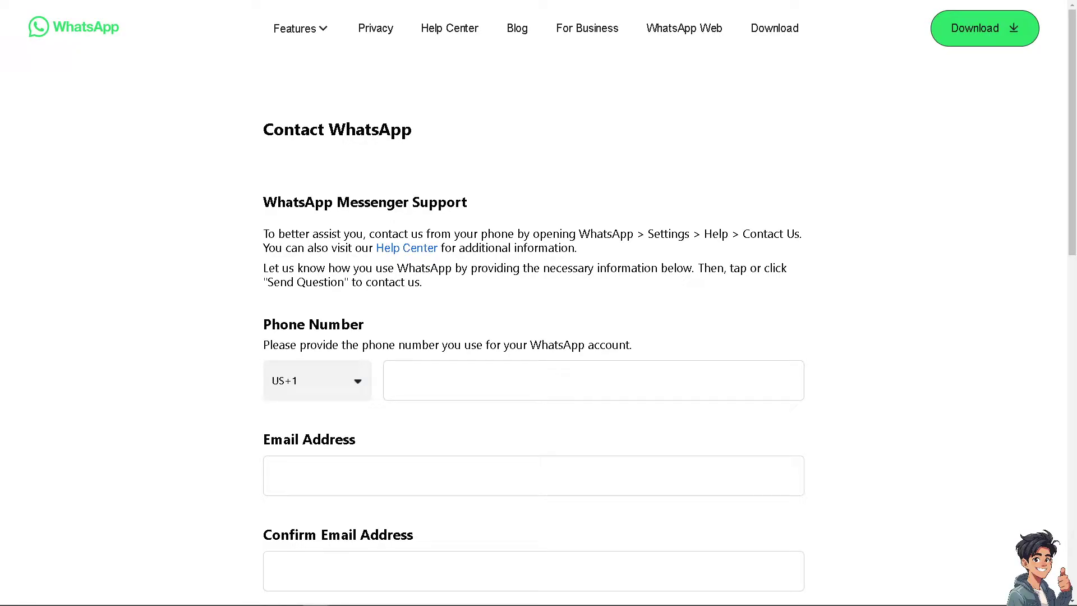
Keep Web and Desktop selected and enter the message 'How To Fix WhatsApp Pdf Not Opening'
{"action": "left_click", "coordinate": [346, 476]}
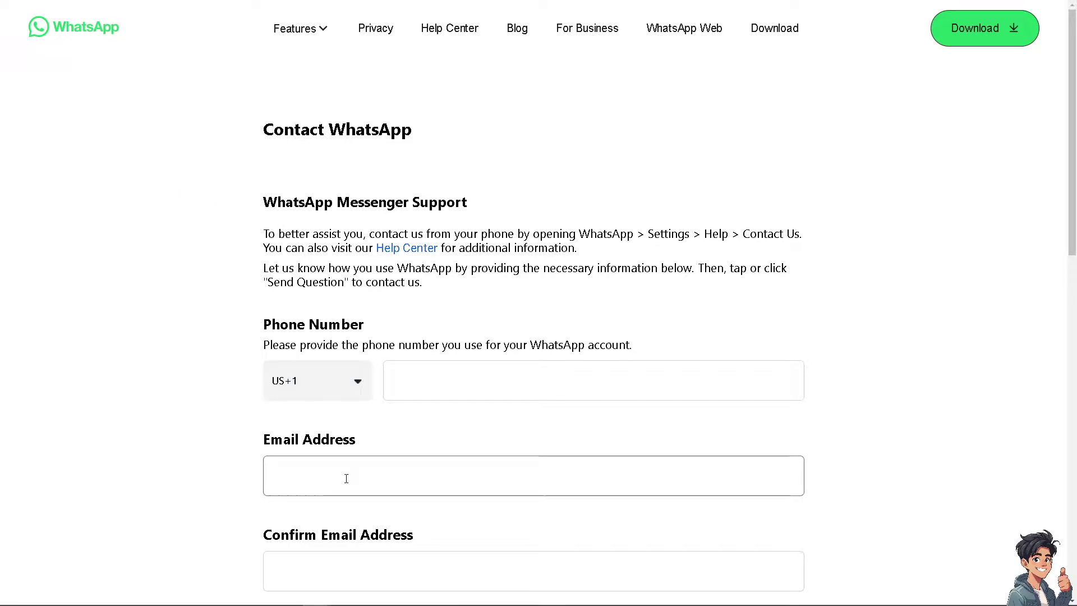
{"action": "scroll", "coordinate": [332, 473], "scroll_direction": "down", "scroll_amount": 1}
{"action": "scroll", "coordinate": [332, 473], "scroll_direction": "down", "scroll_amount": 1}
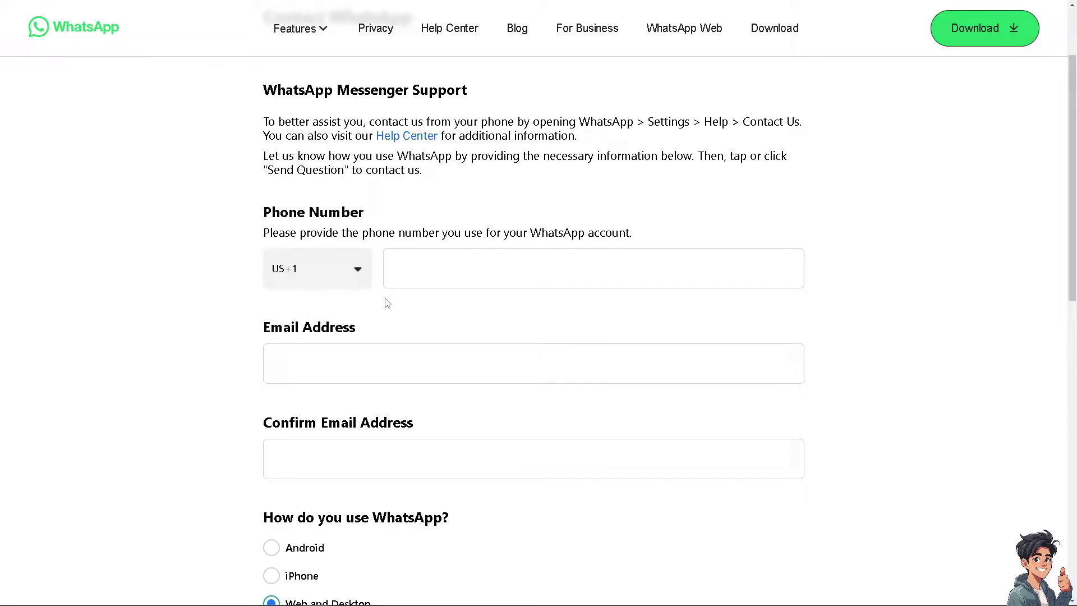
{"action": "scroll", "coordinate": [341, 355], "scroll_direction": "down", "scroll_amount": 2}
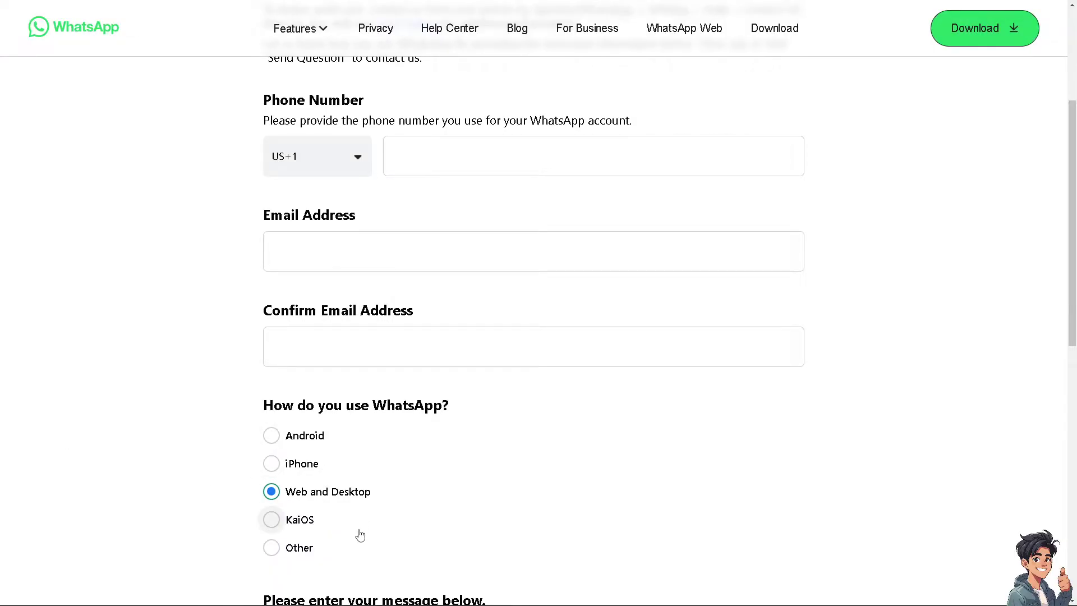
{"action": "scroll", "coordinate": [357, 538], "scroll_direction": "up", "scroll_amount": 1}
{"action": "scroll", "coordinate": [354, 550], "scroll_direction": "down", "scroll_amount": 5}
{"action": "left_click", "coordinate": [364, 440]}
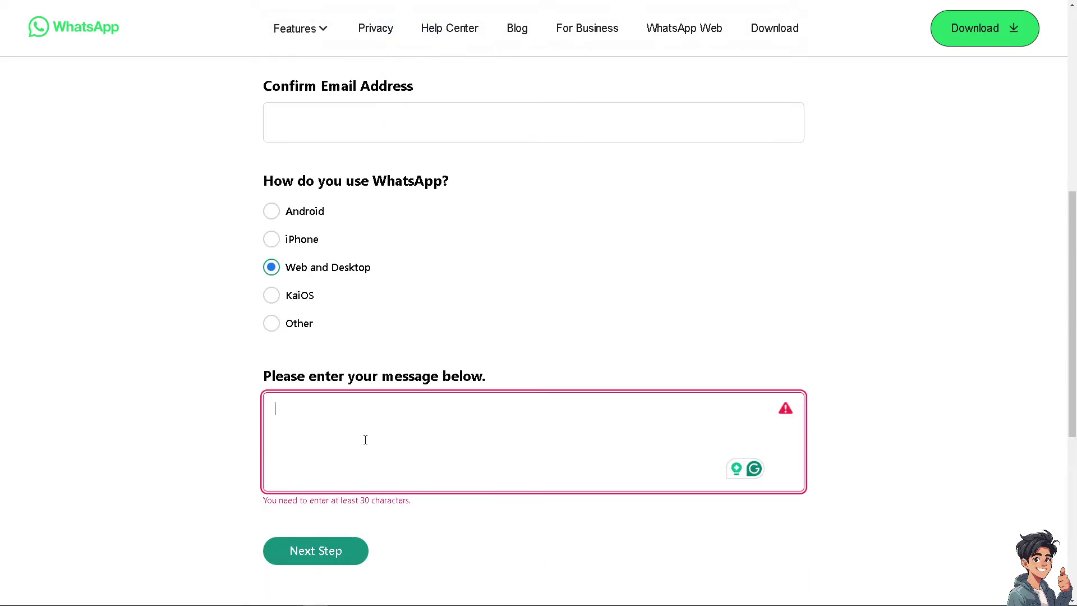
{"action": "type", "text": "How To Fix WhatsApp Pdf Not Opening"}
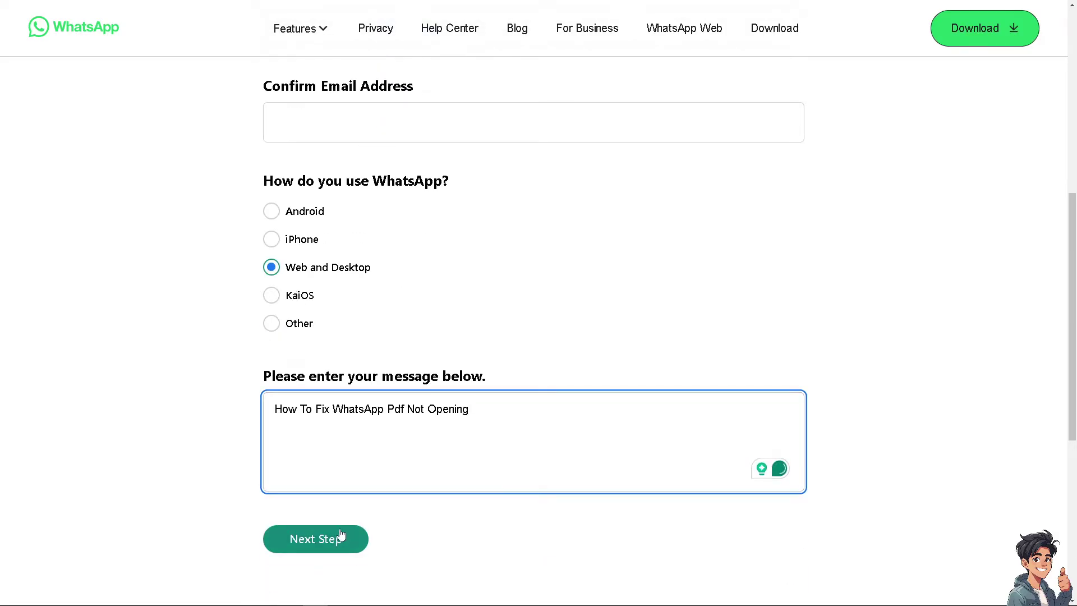